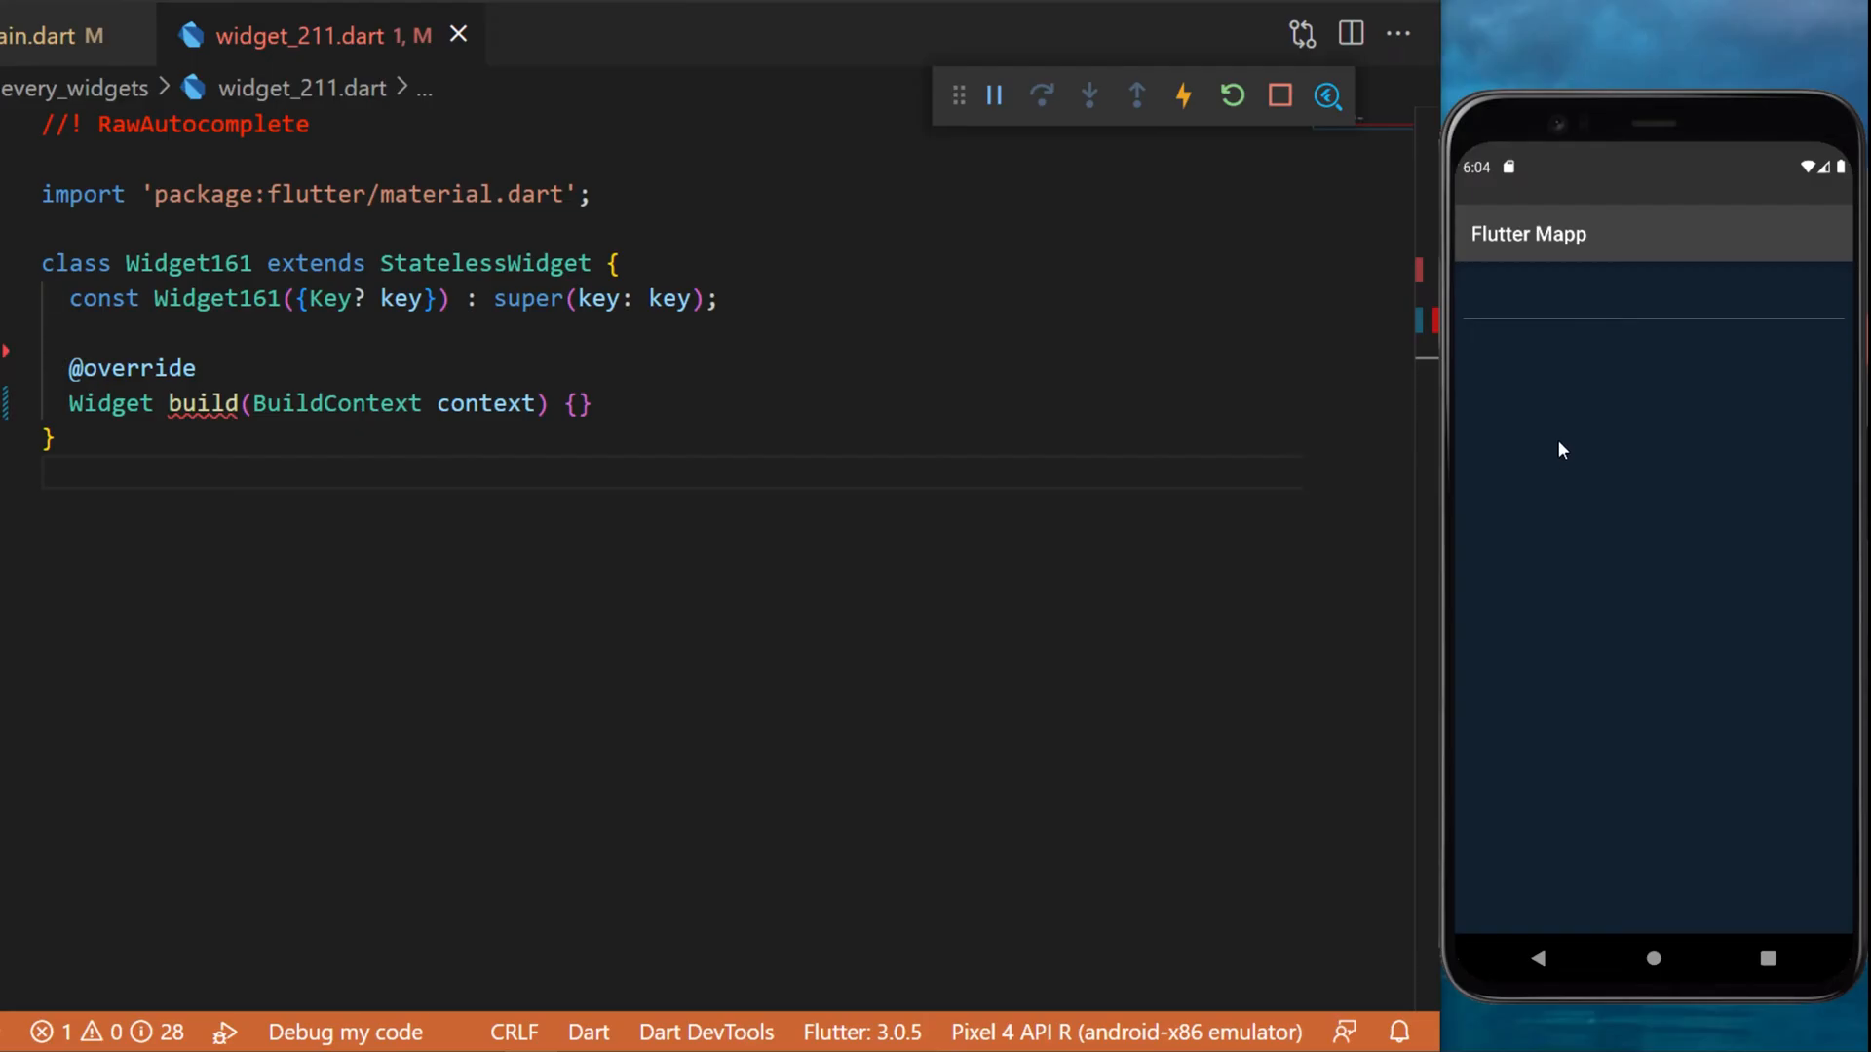
Step: In the emulator, focus the autocomplete field and pick venusaur from the suggestions
{"action": "left_click", "coordinate": [1552, 306]}
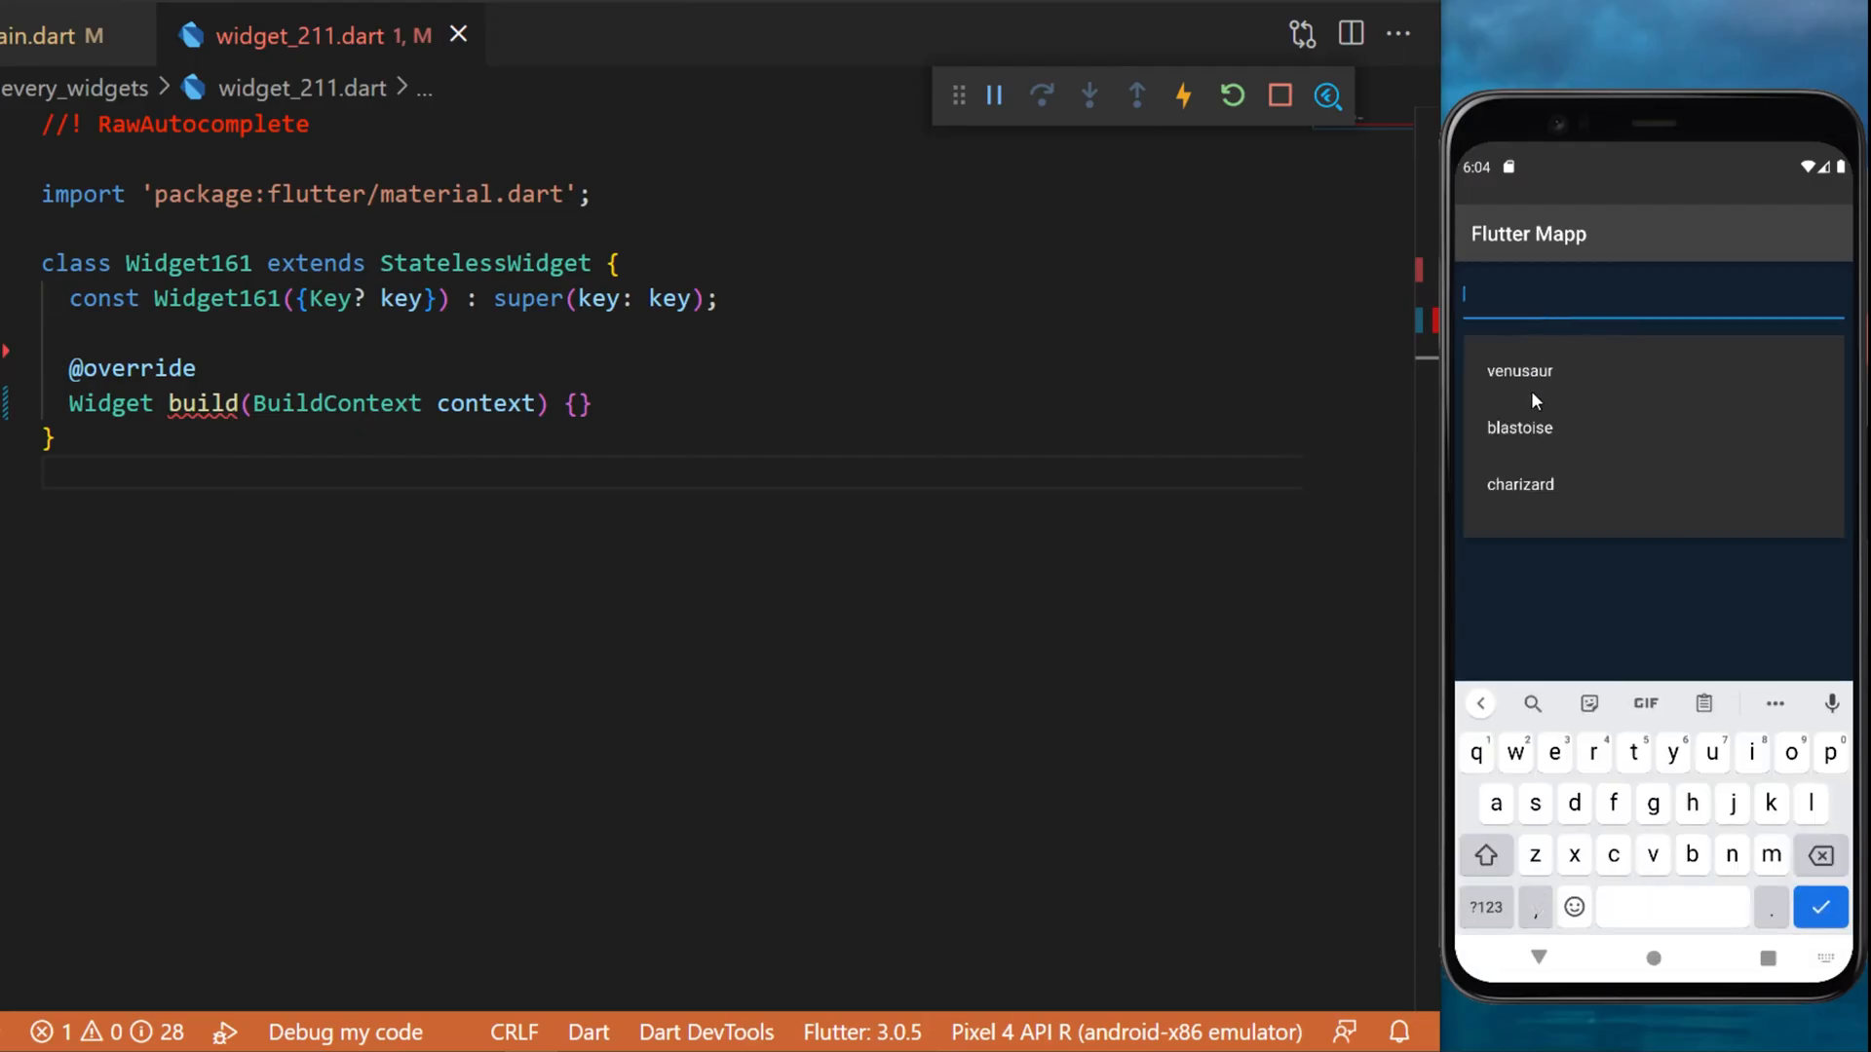
{"action": "type", "text": "v"}
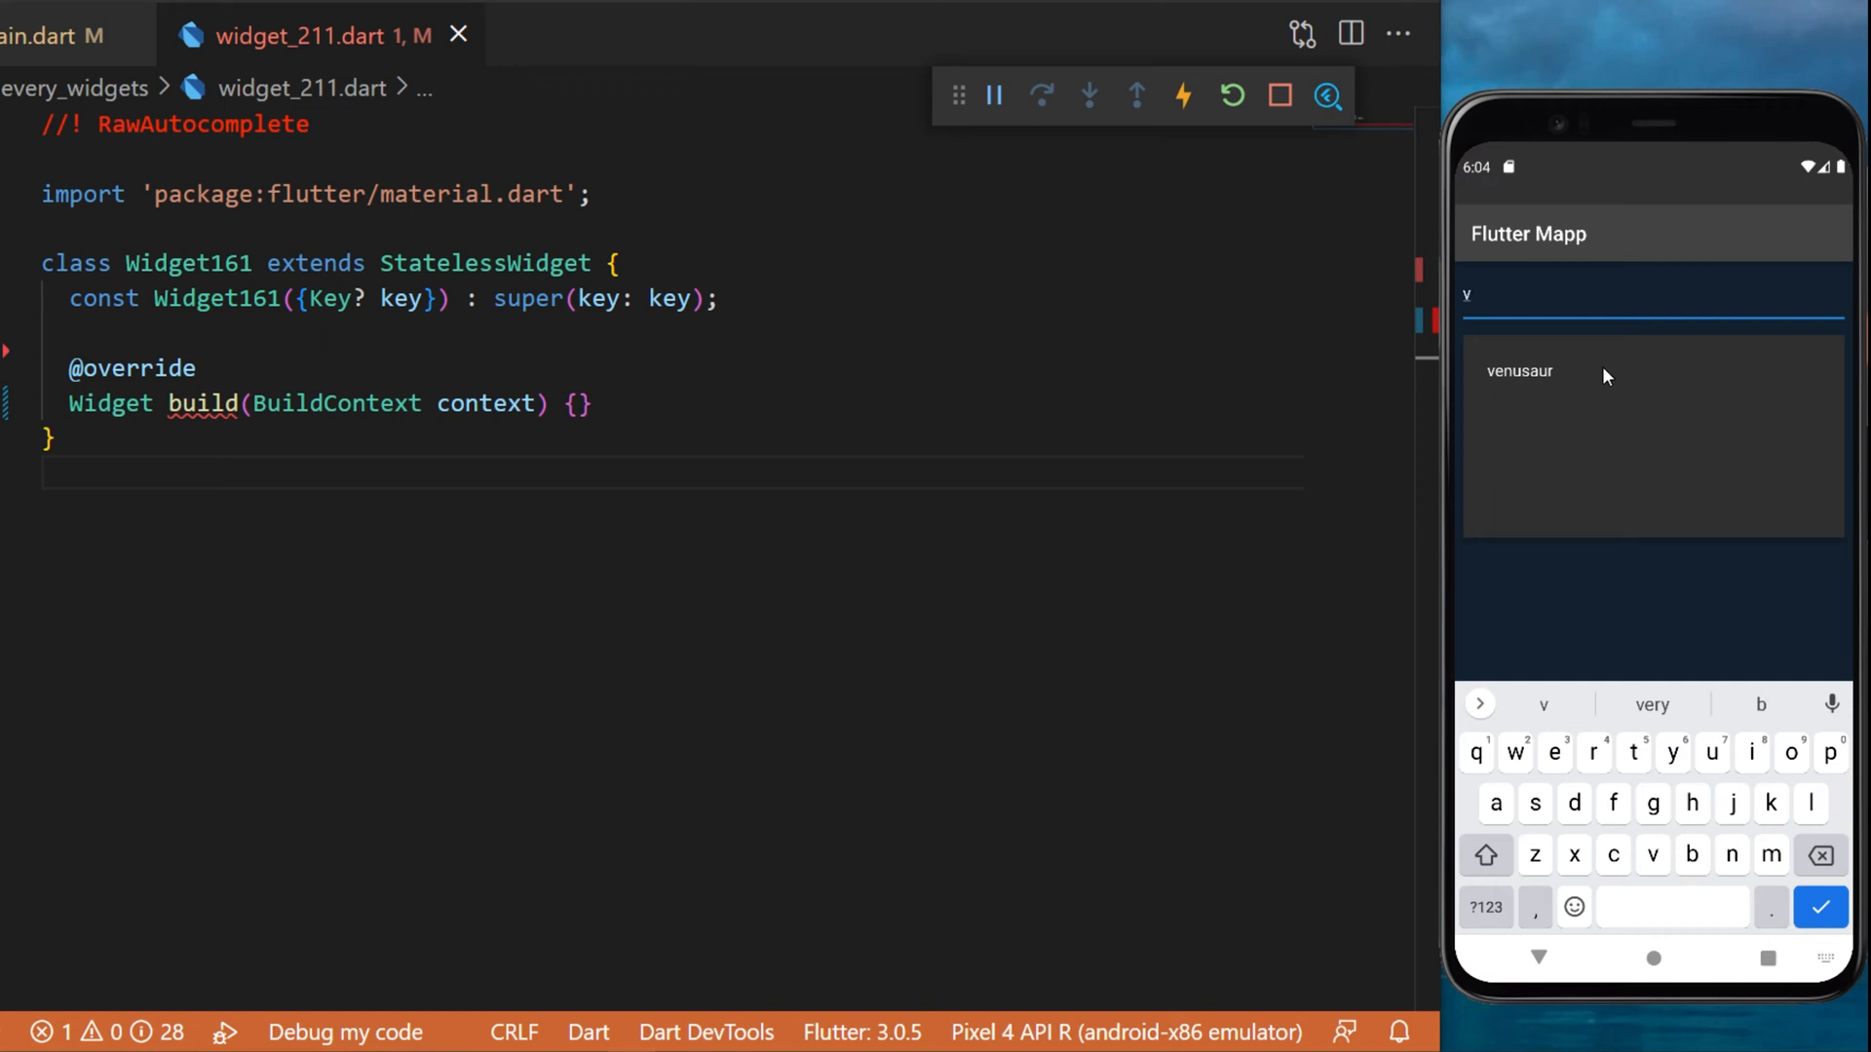
{"action": "left_click", "coordinate": [1604, 375]}
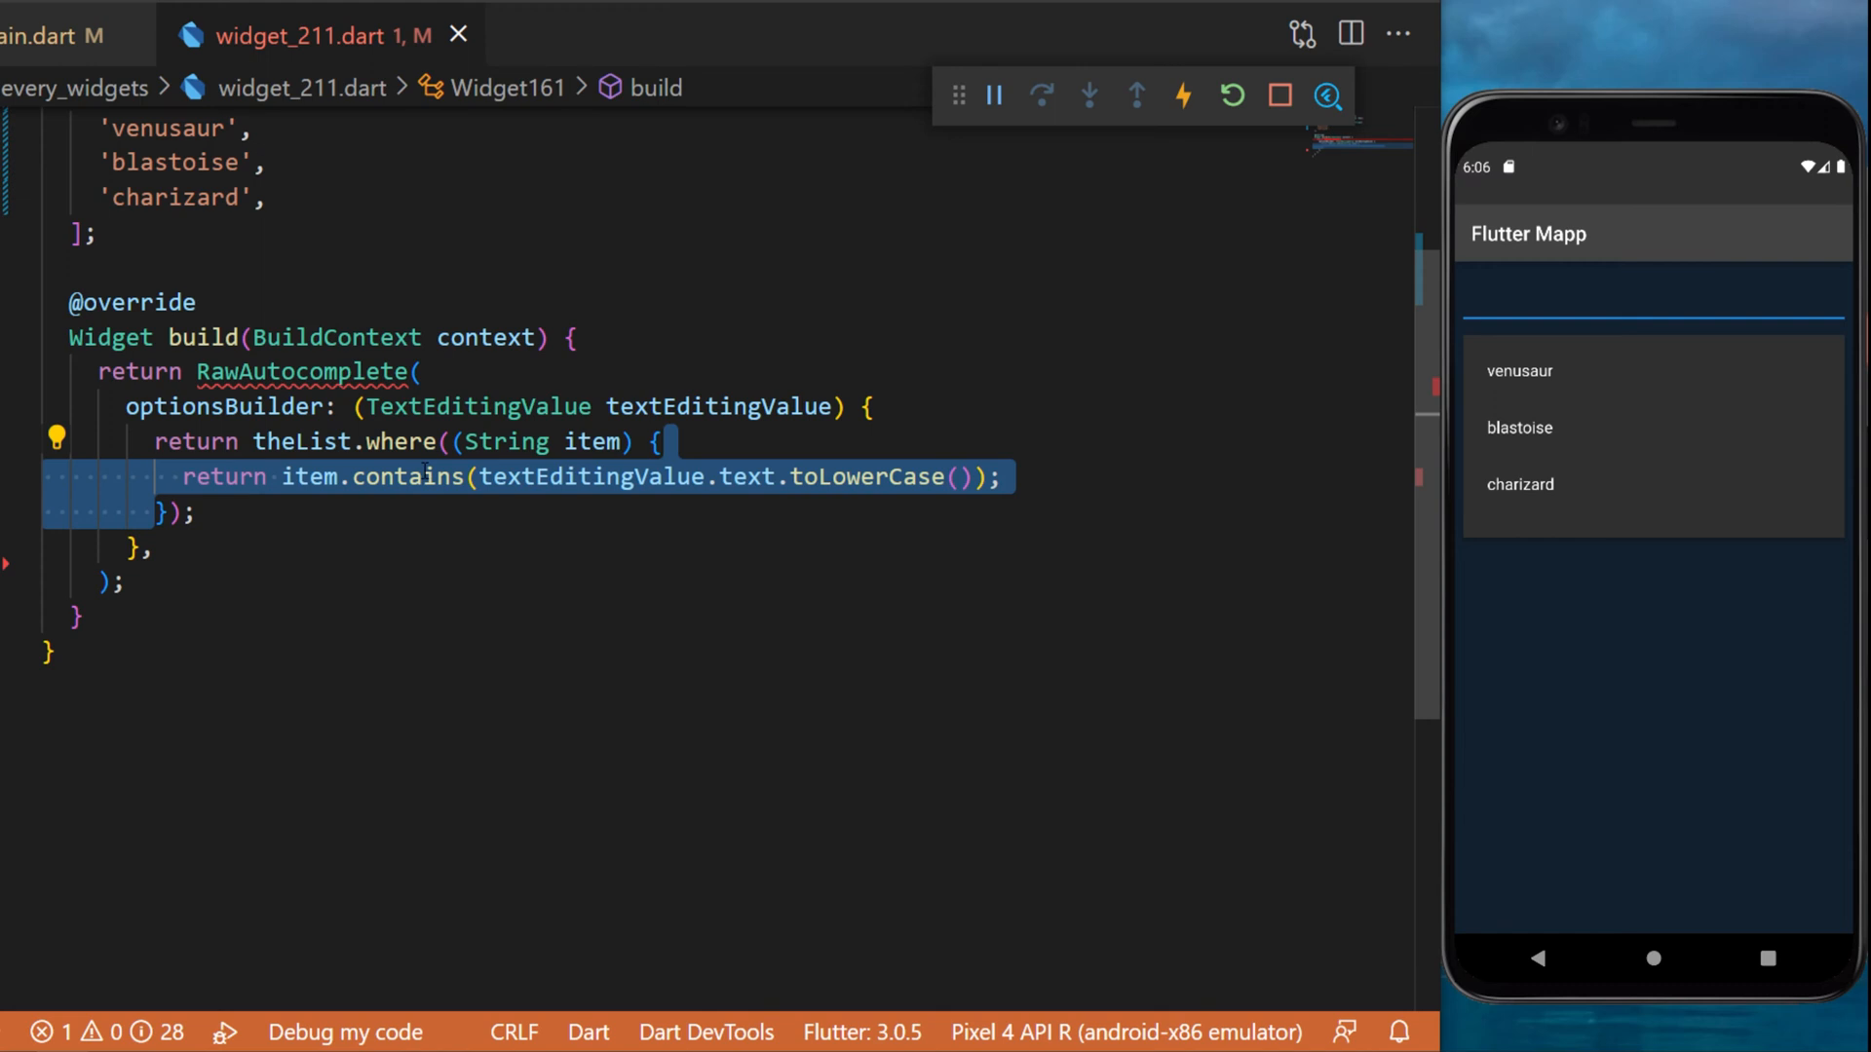
Step: Review the filtering line item.contains(textEditingValue.text.toLowerCase()) by selecting its parts
{"action": "left_click", "coordinate": [424, 478]}
{"action": "left_click_drag", "start_coordinate": [282, 477], "coordinate": [570, 477]}
{"action": "left_click", "coordinate": [484, 477]}
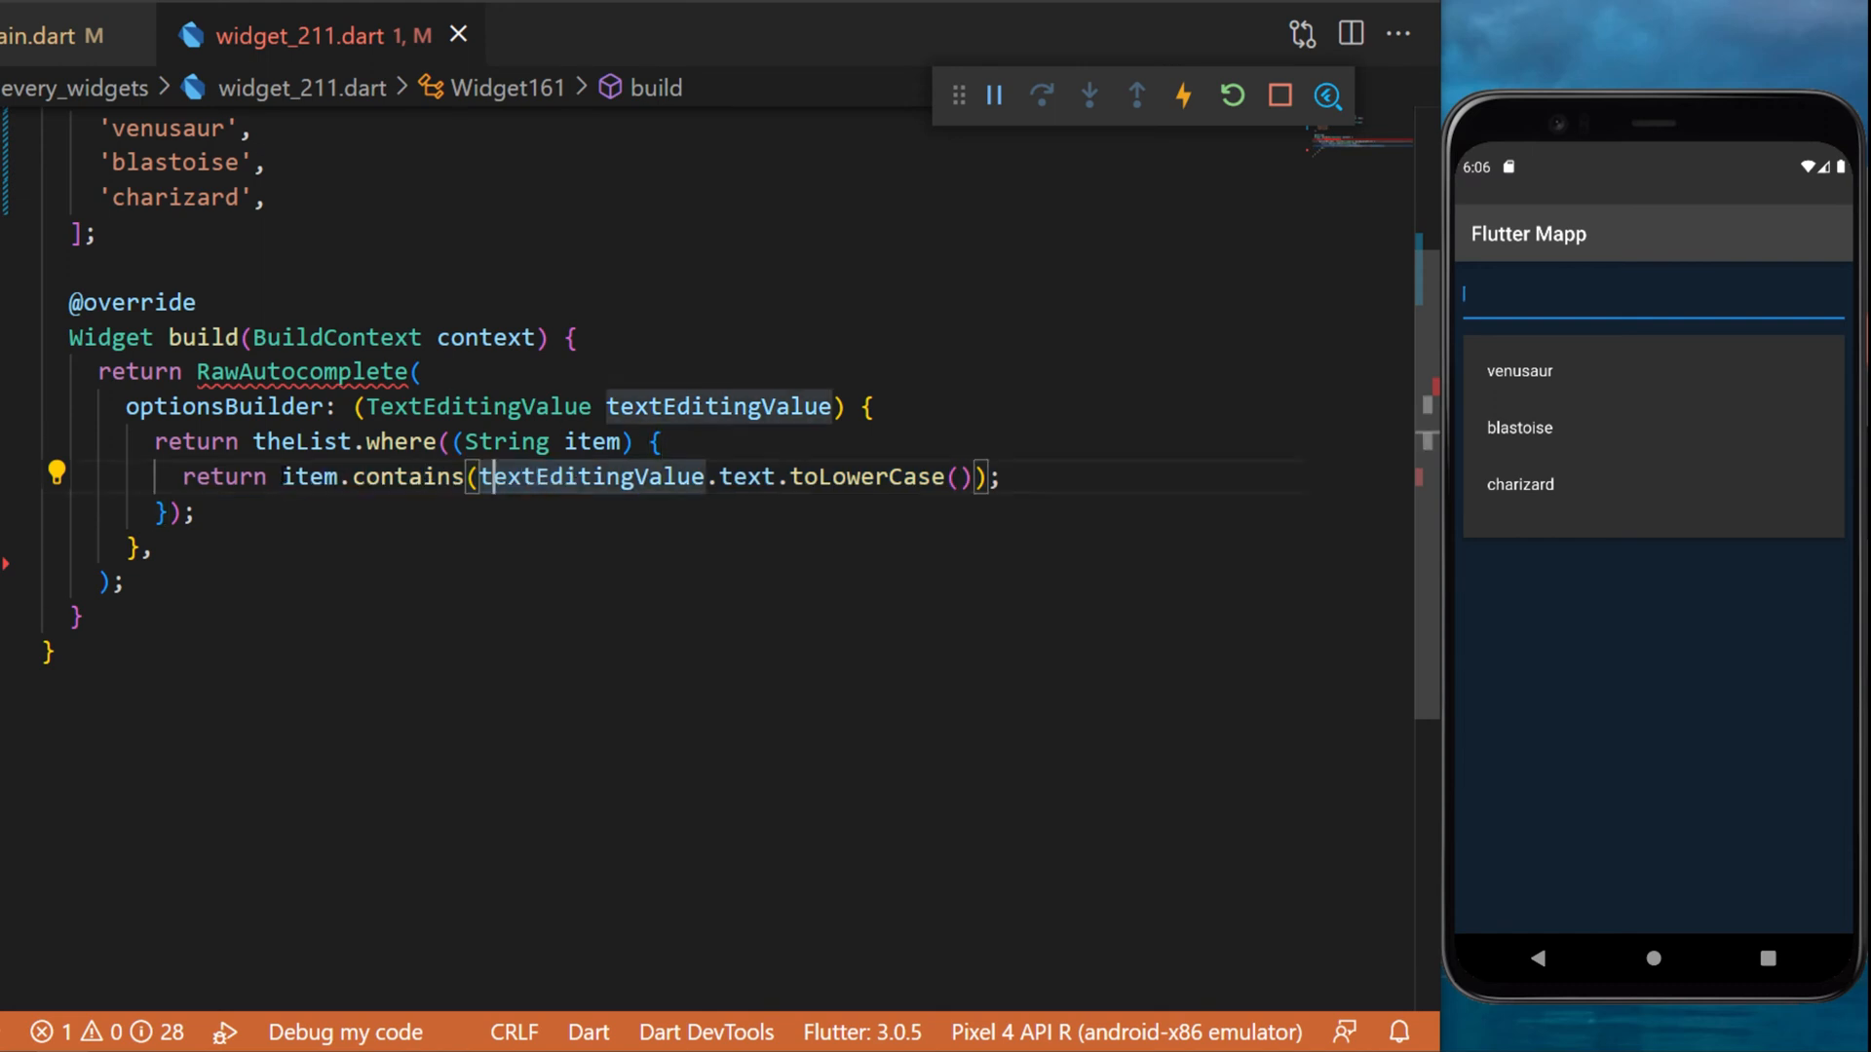
{"action": "left_click_drag", "start_coordinate": [280, 476], "coordinate": [466, 477]}
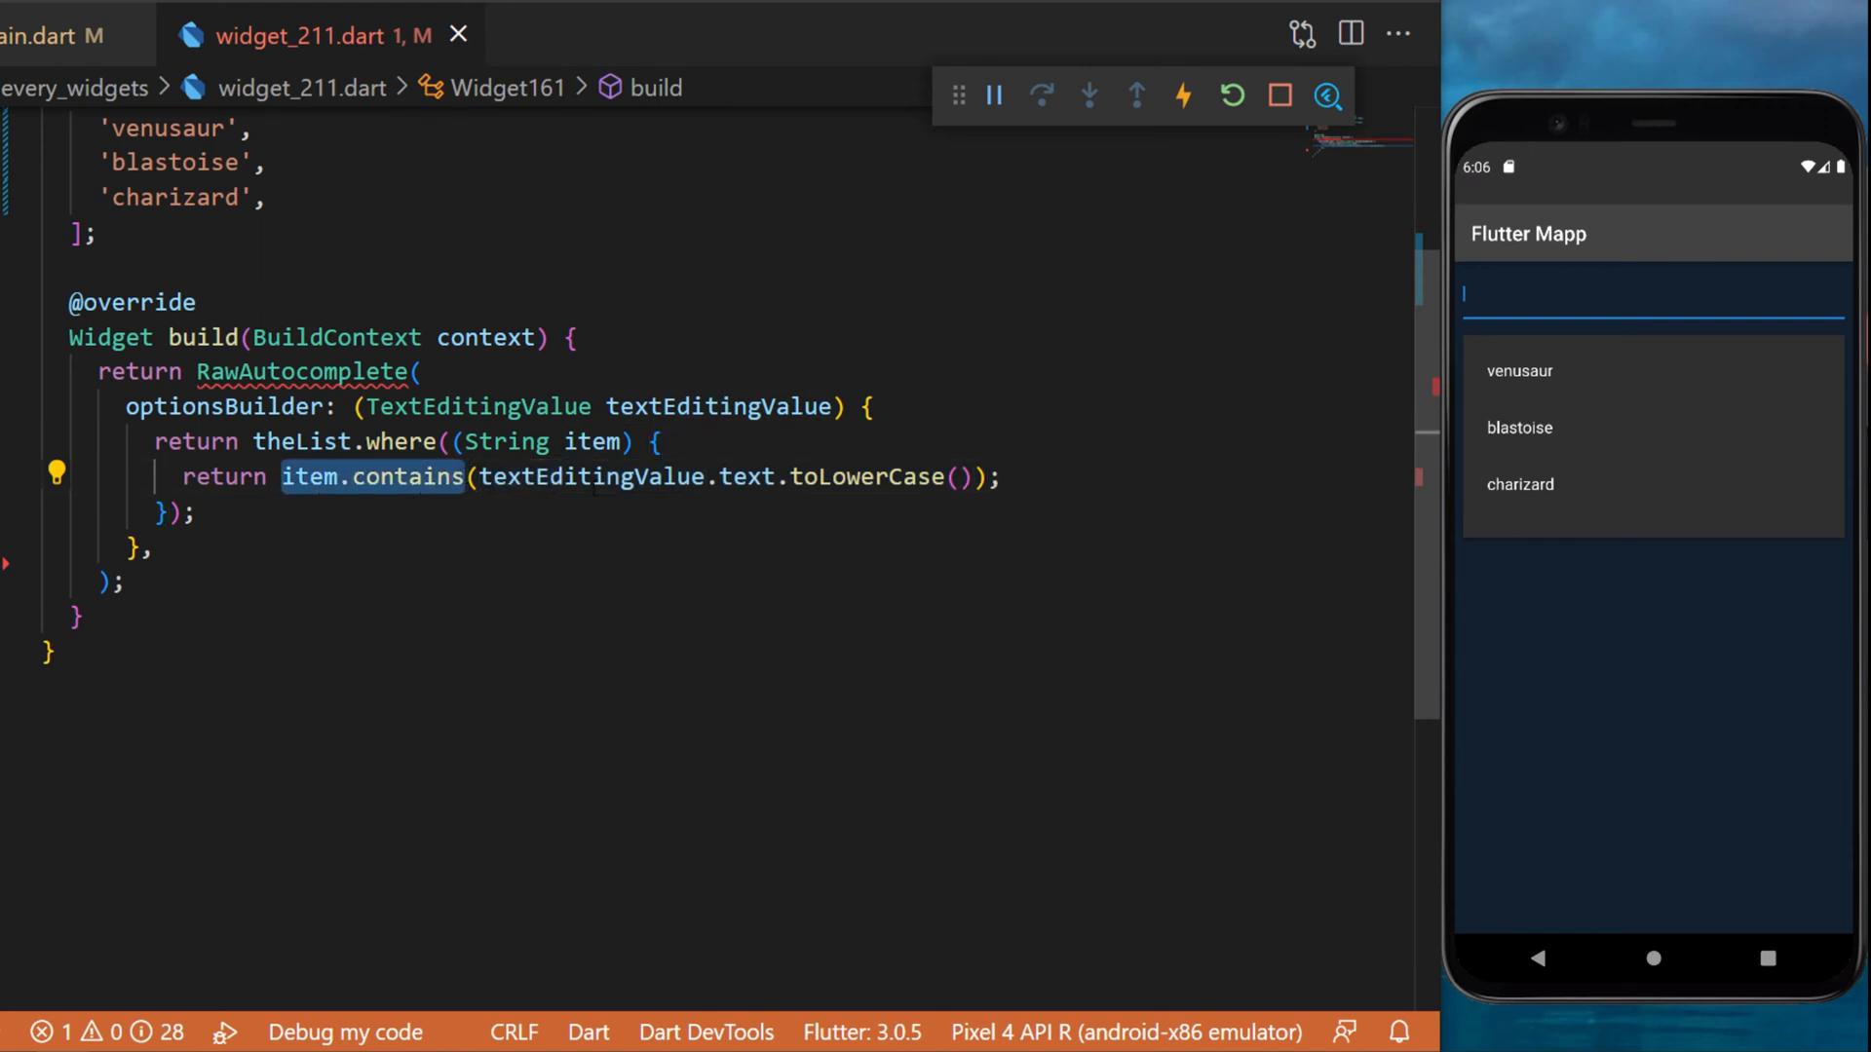
{"action": "double_click", "coordinate": [593, 476]}
{"action": "double_click", "coordinate": [746, 477]}
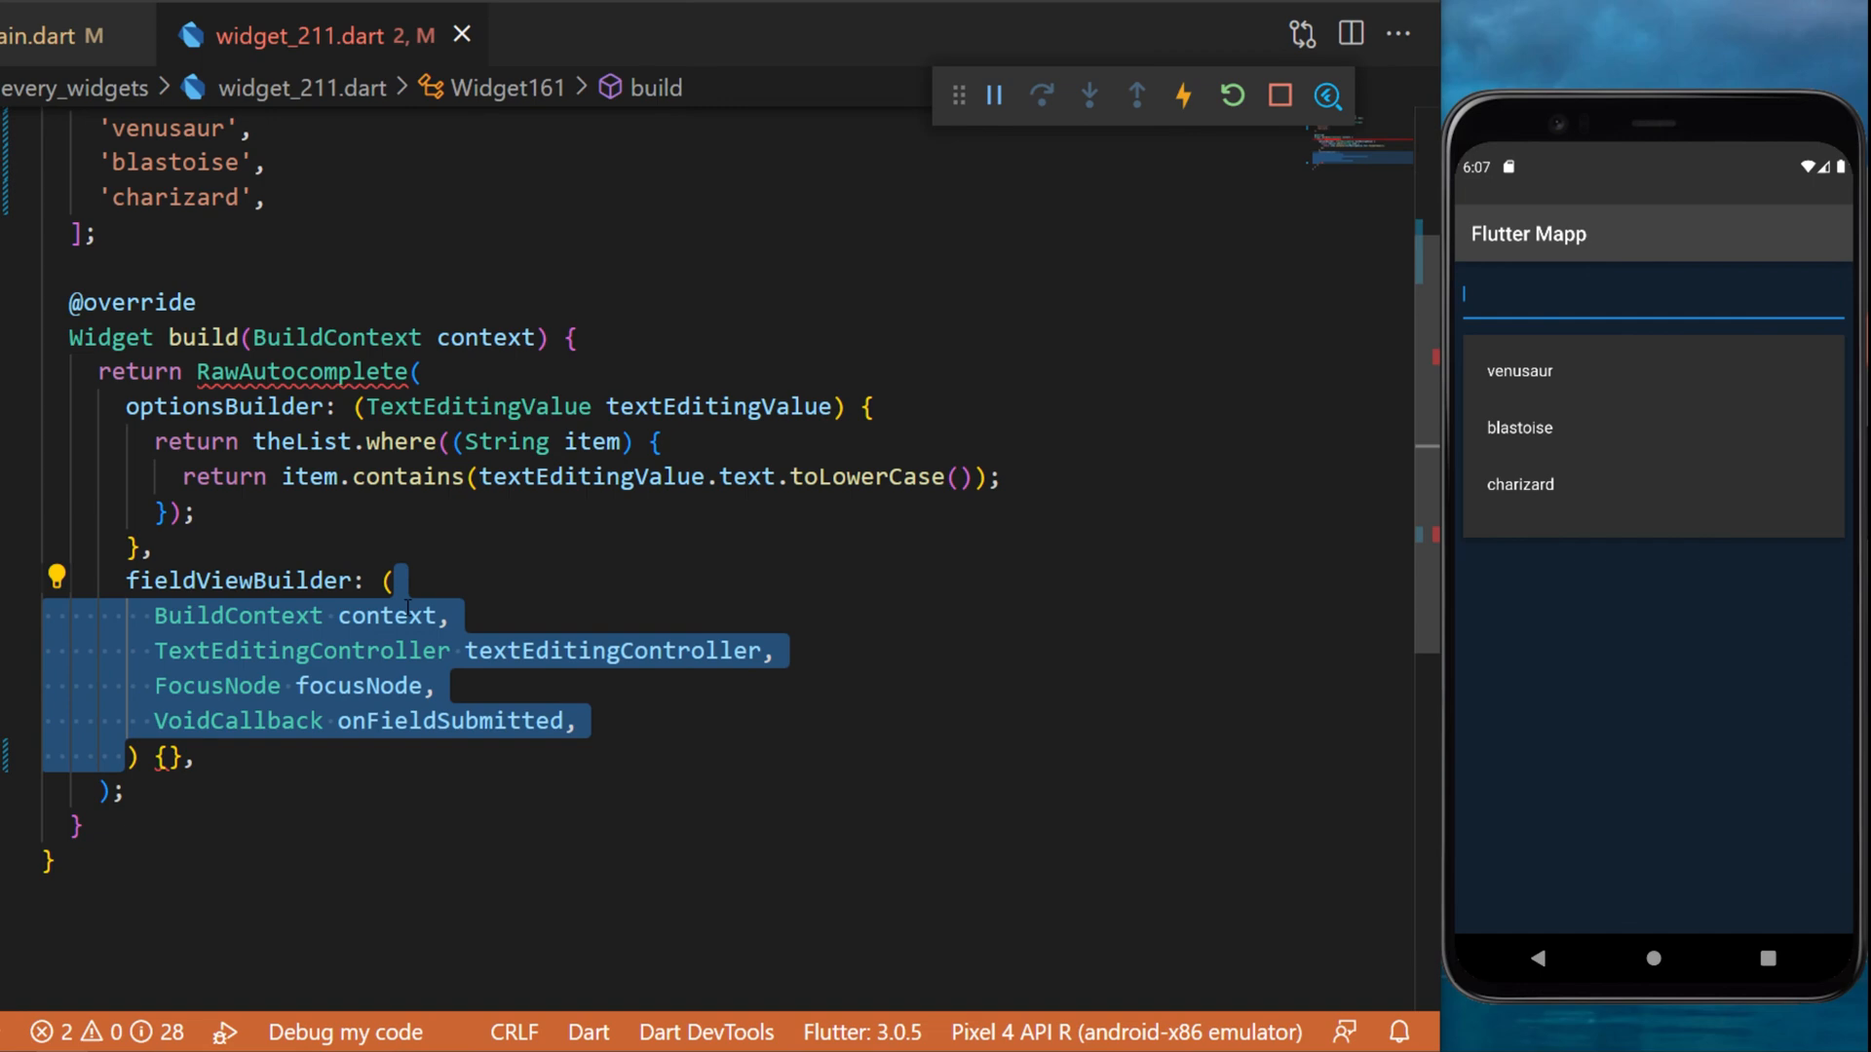
Step: Highlight textEditingController as the controller wired into the padded TextFormField
{"action": "double_click", "coordinate": [538, 653]}
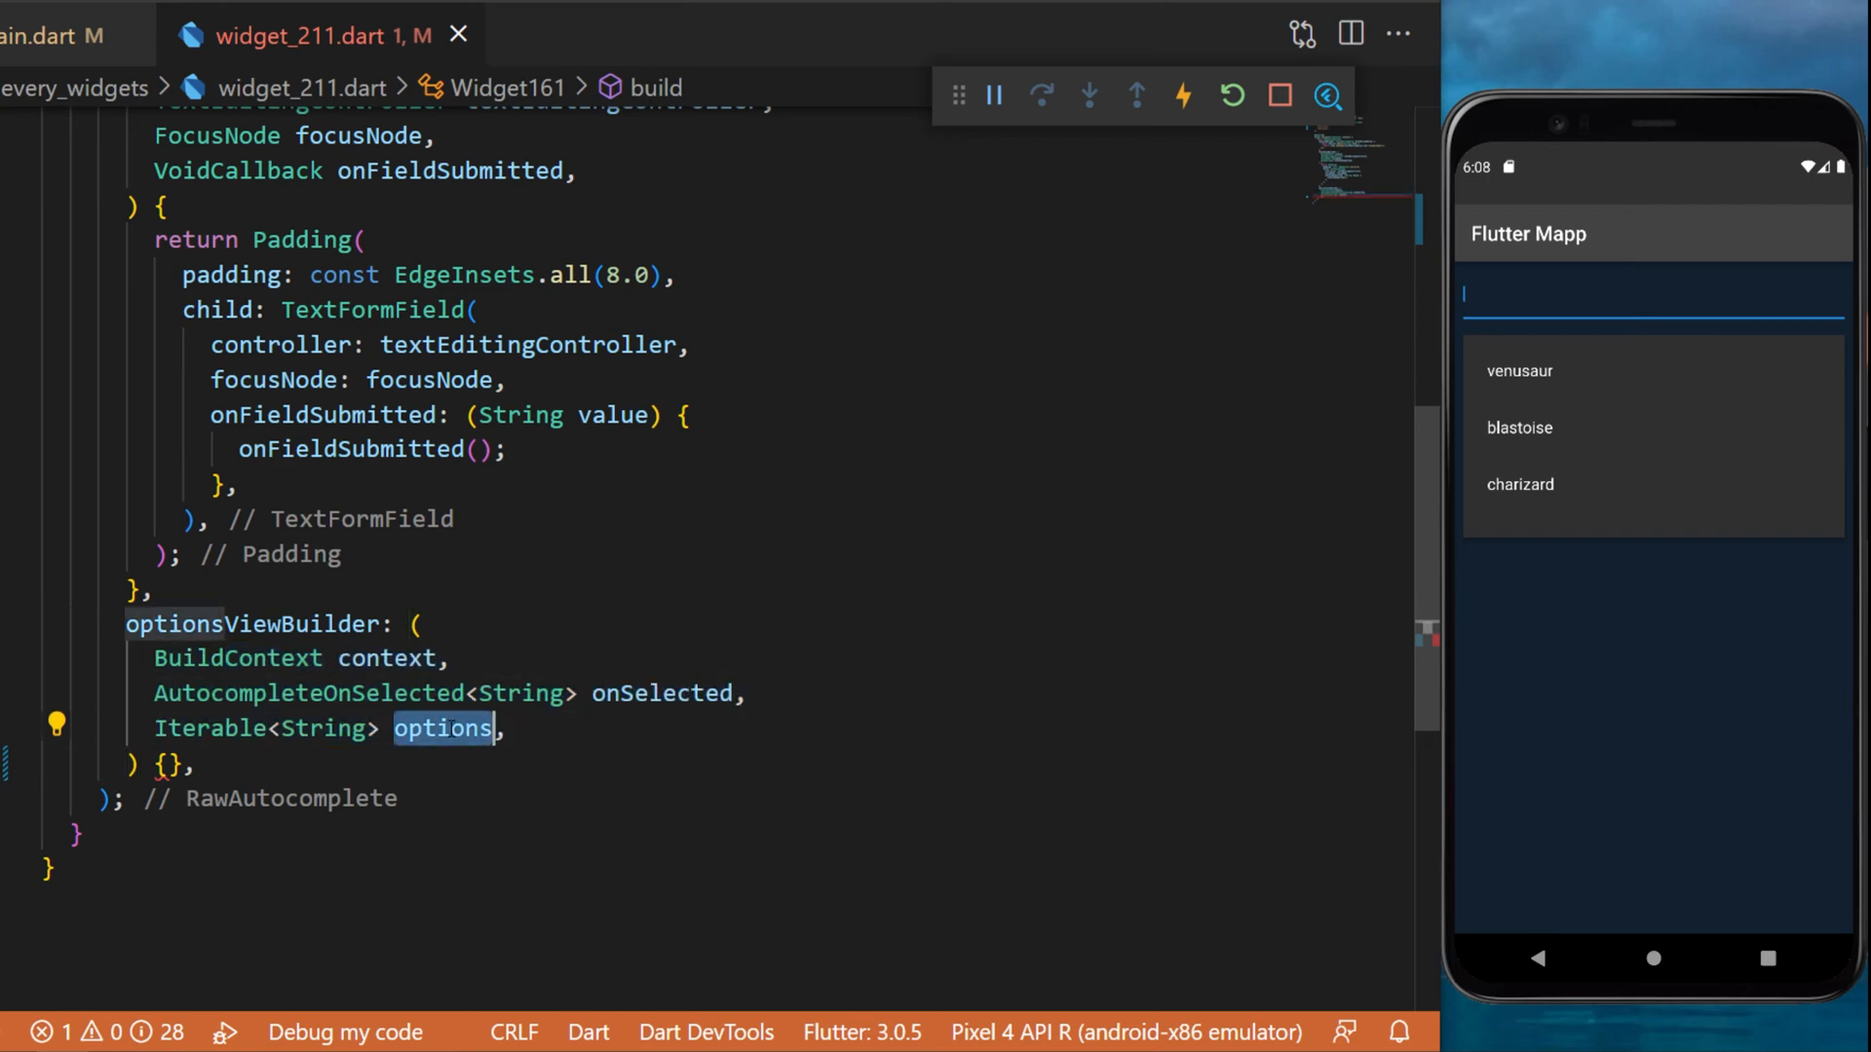
{"action": "scroll", "coordinate": [449, 728], "scroll_direction": "down", "scroll_amount": 1}
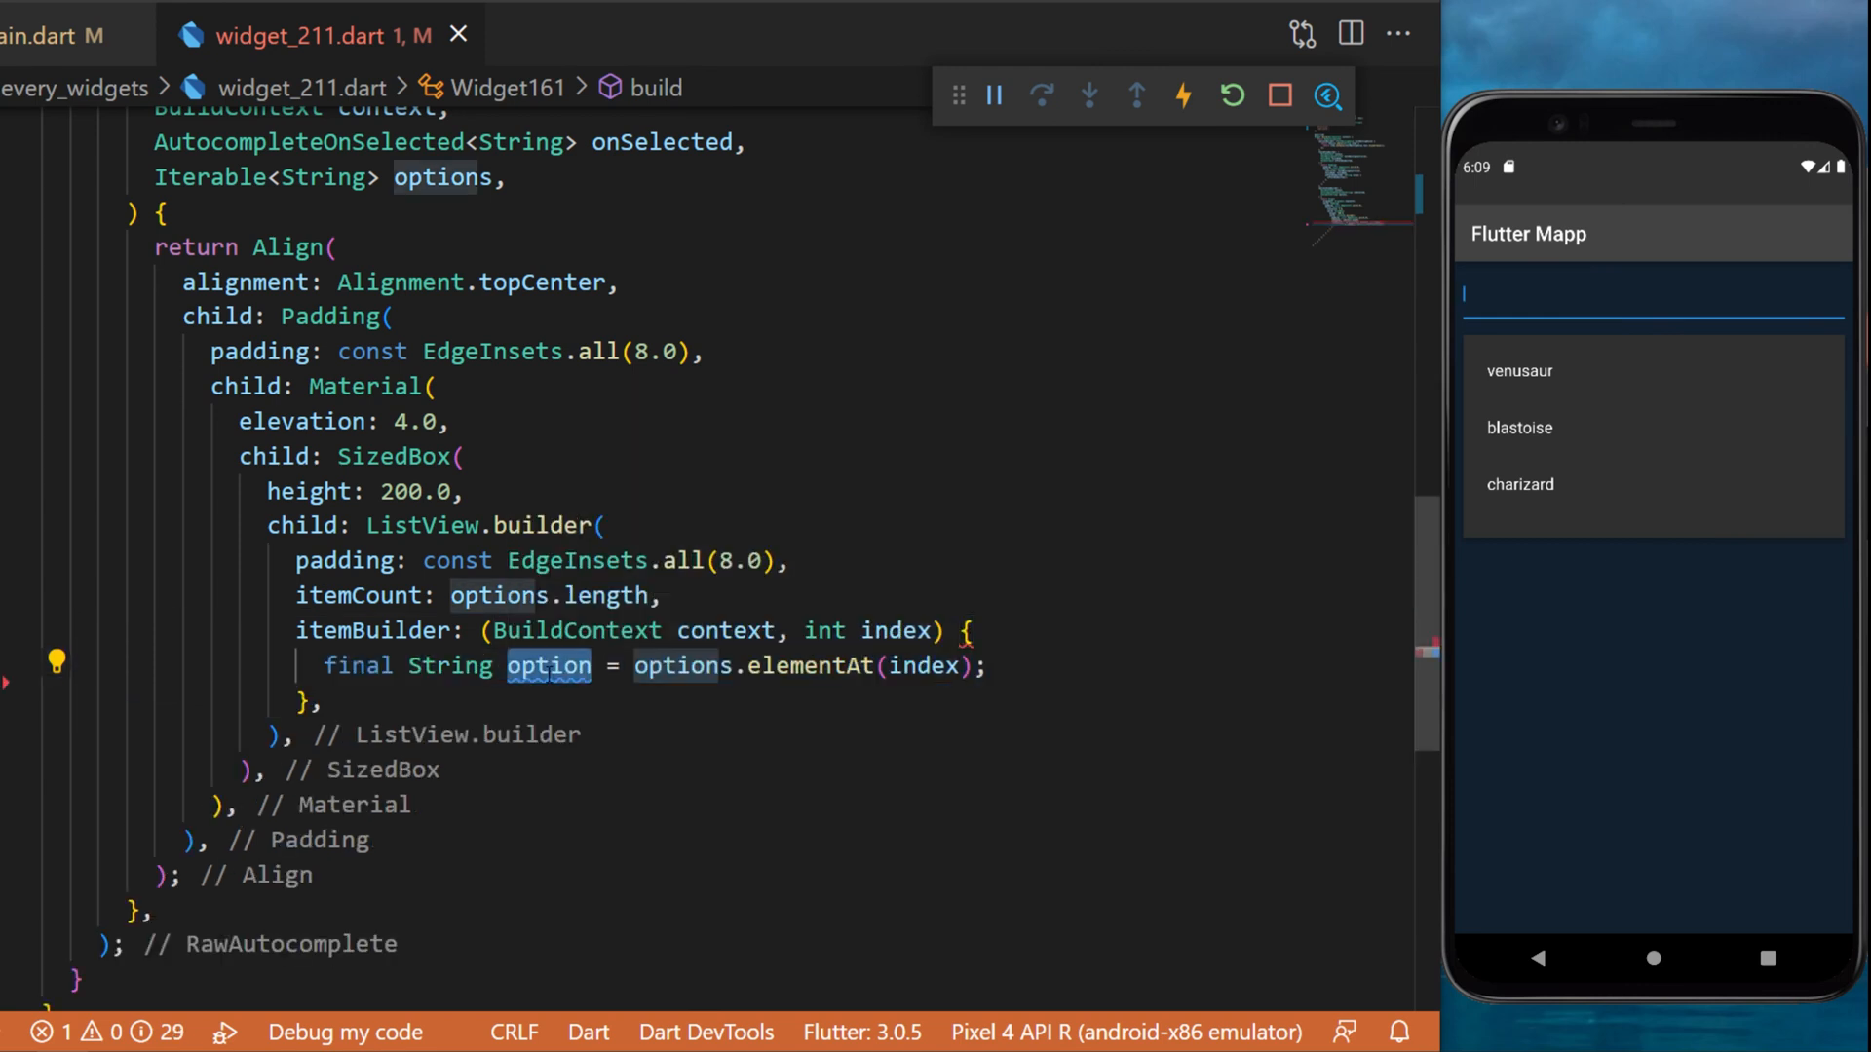
Step: Review options.elementAt(index) and onSelected(option) in the item builder, then focus the emulator field to test typing ve
{"action": "left_click_drag", "start_coordinate": [638, 666], "coordinate": [919, 666]}
{"action": "double_click", "coordinate": [920, 667]}
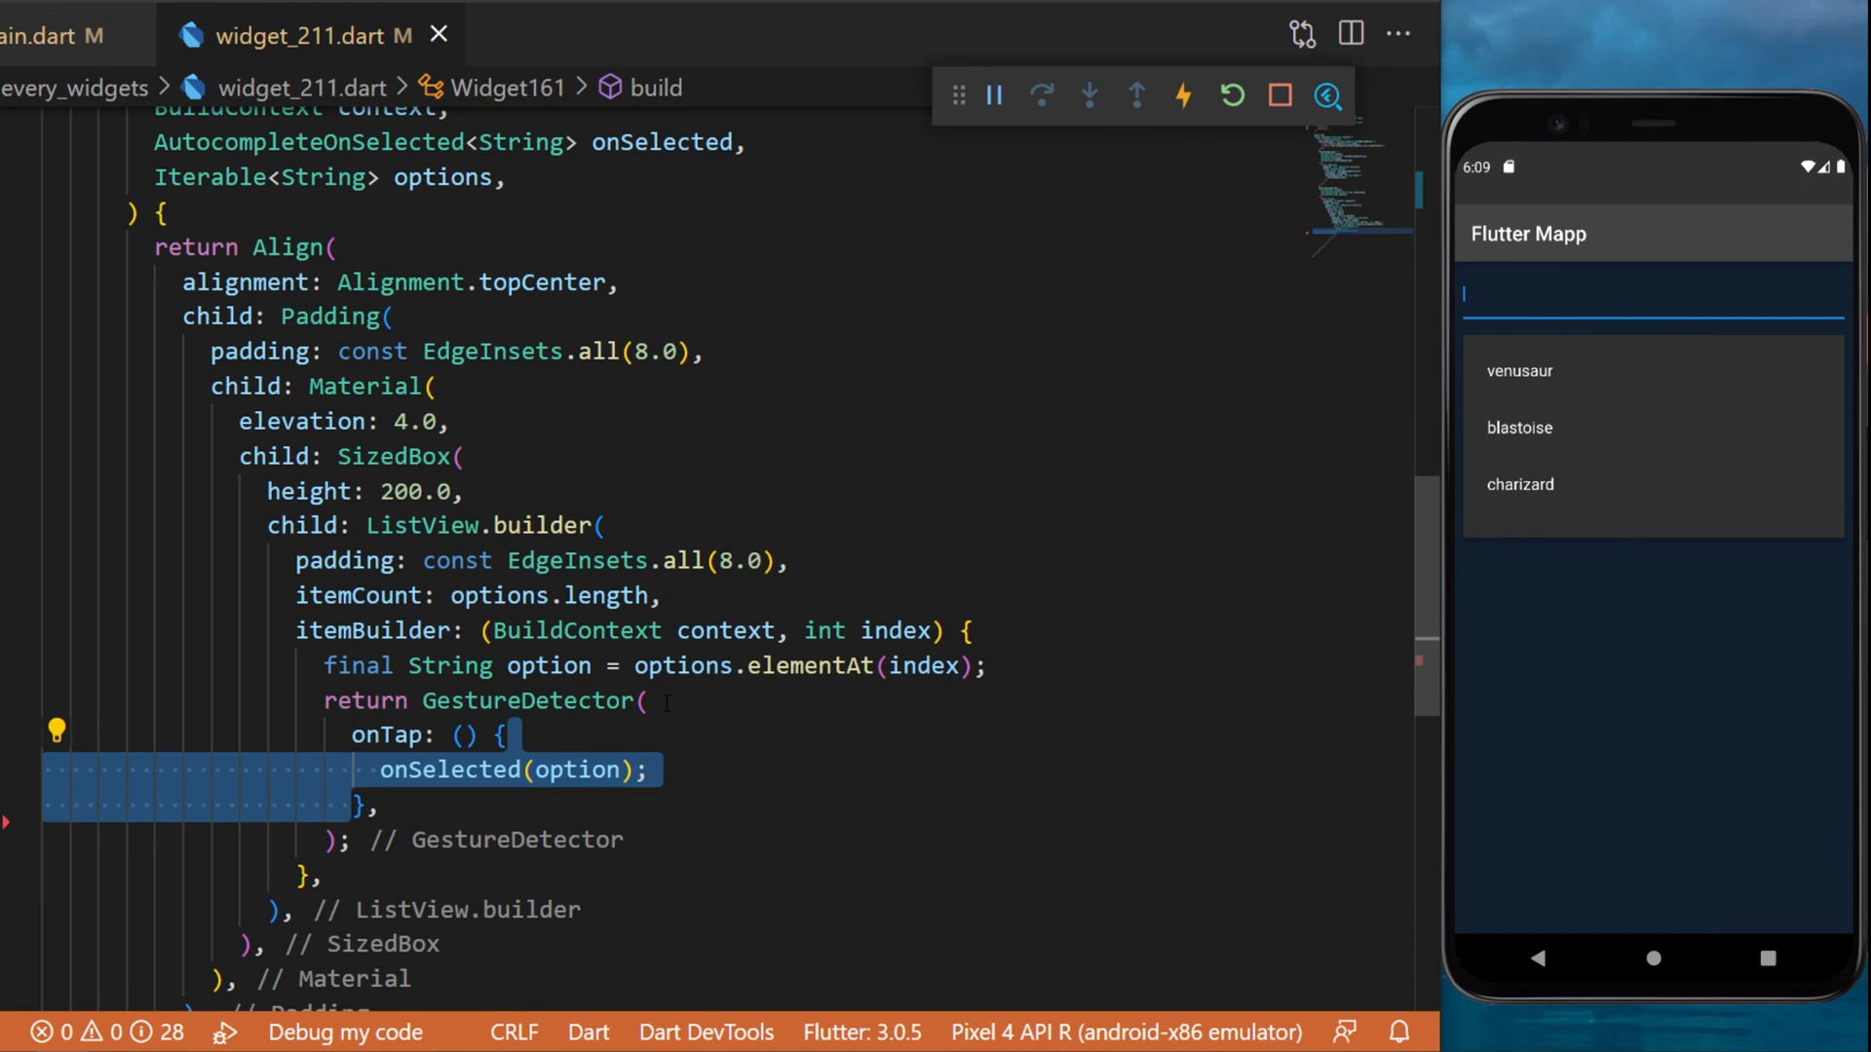
{"action": "double_click", "coordinate": [577, 769]}
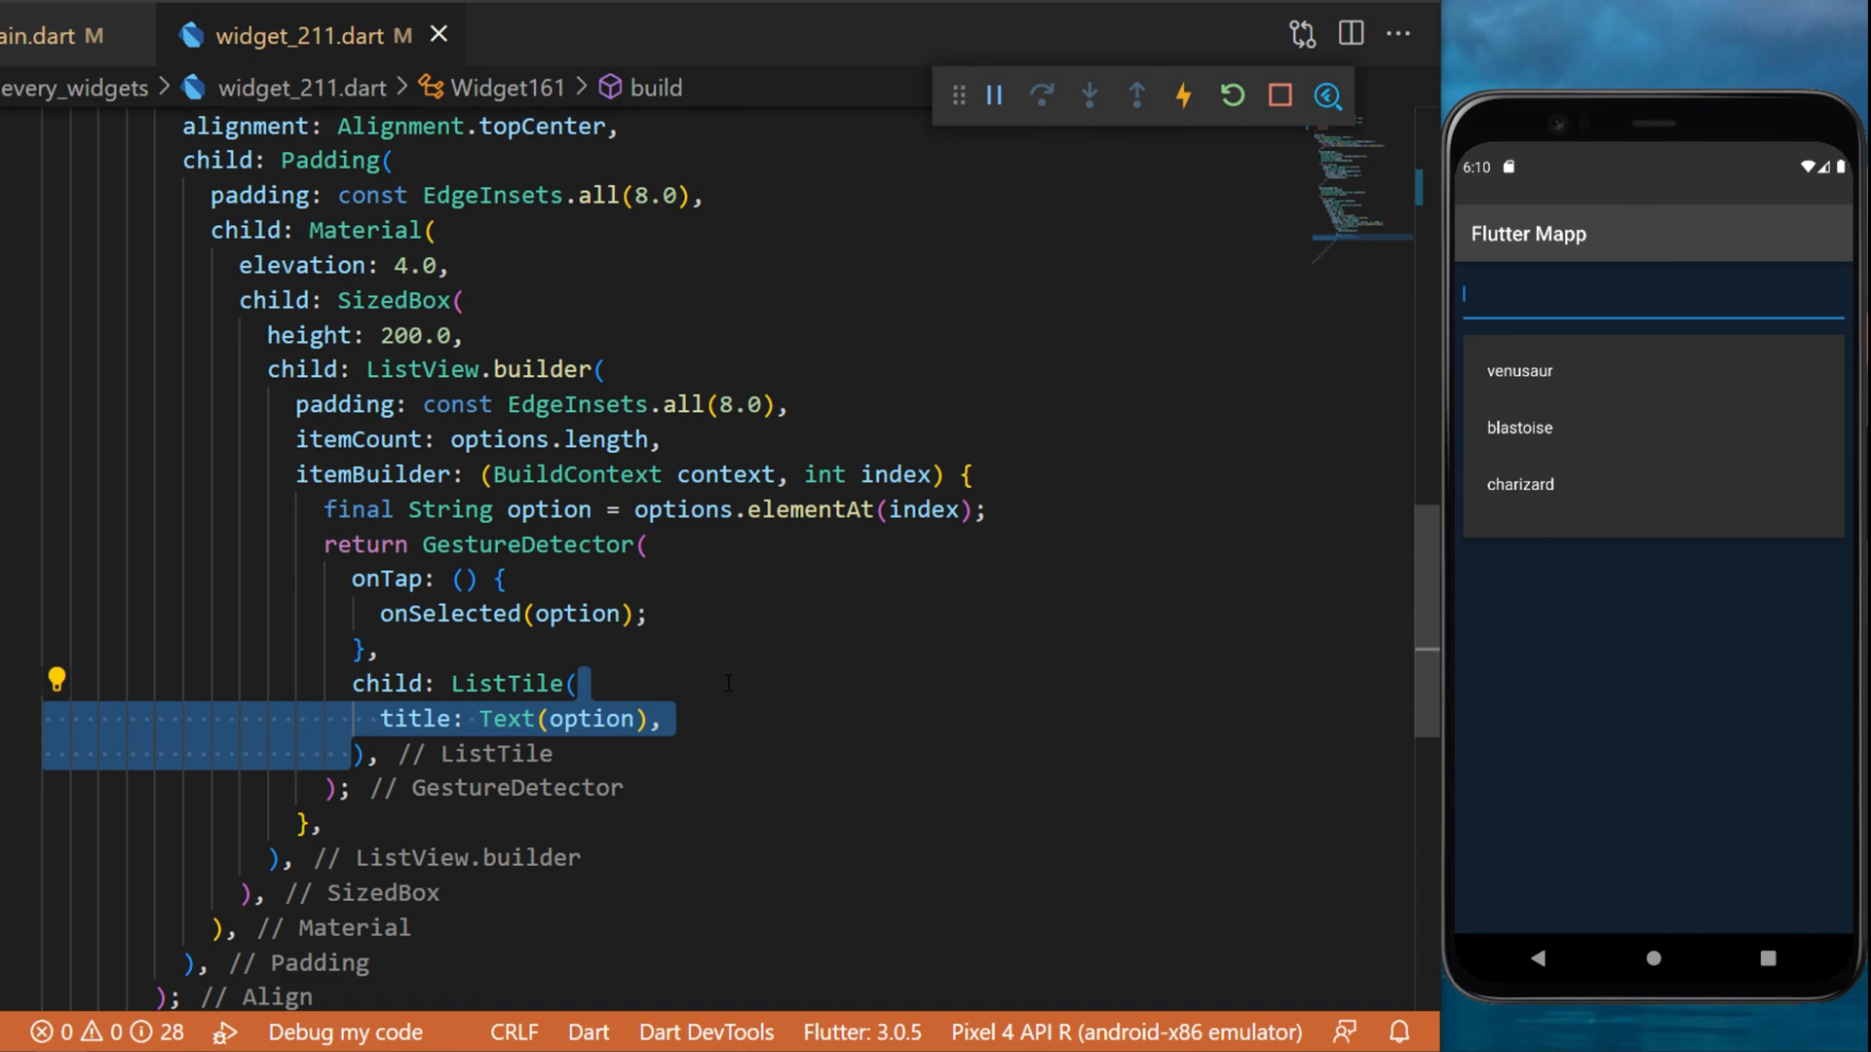
{"action": "left_click", "coordinate": [1526, 308]}
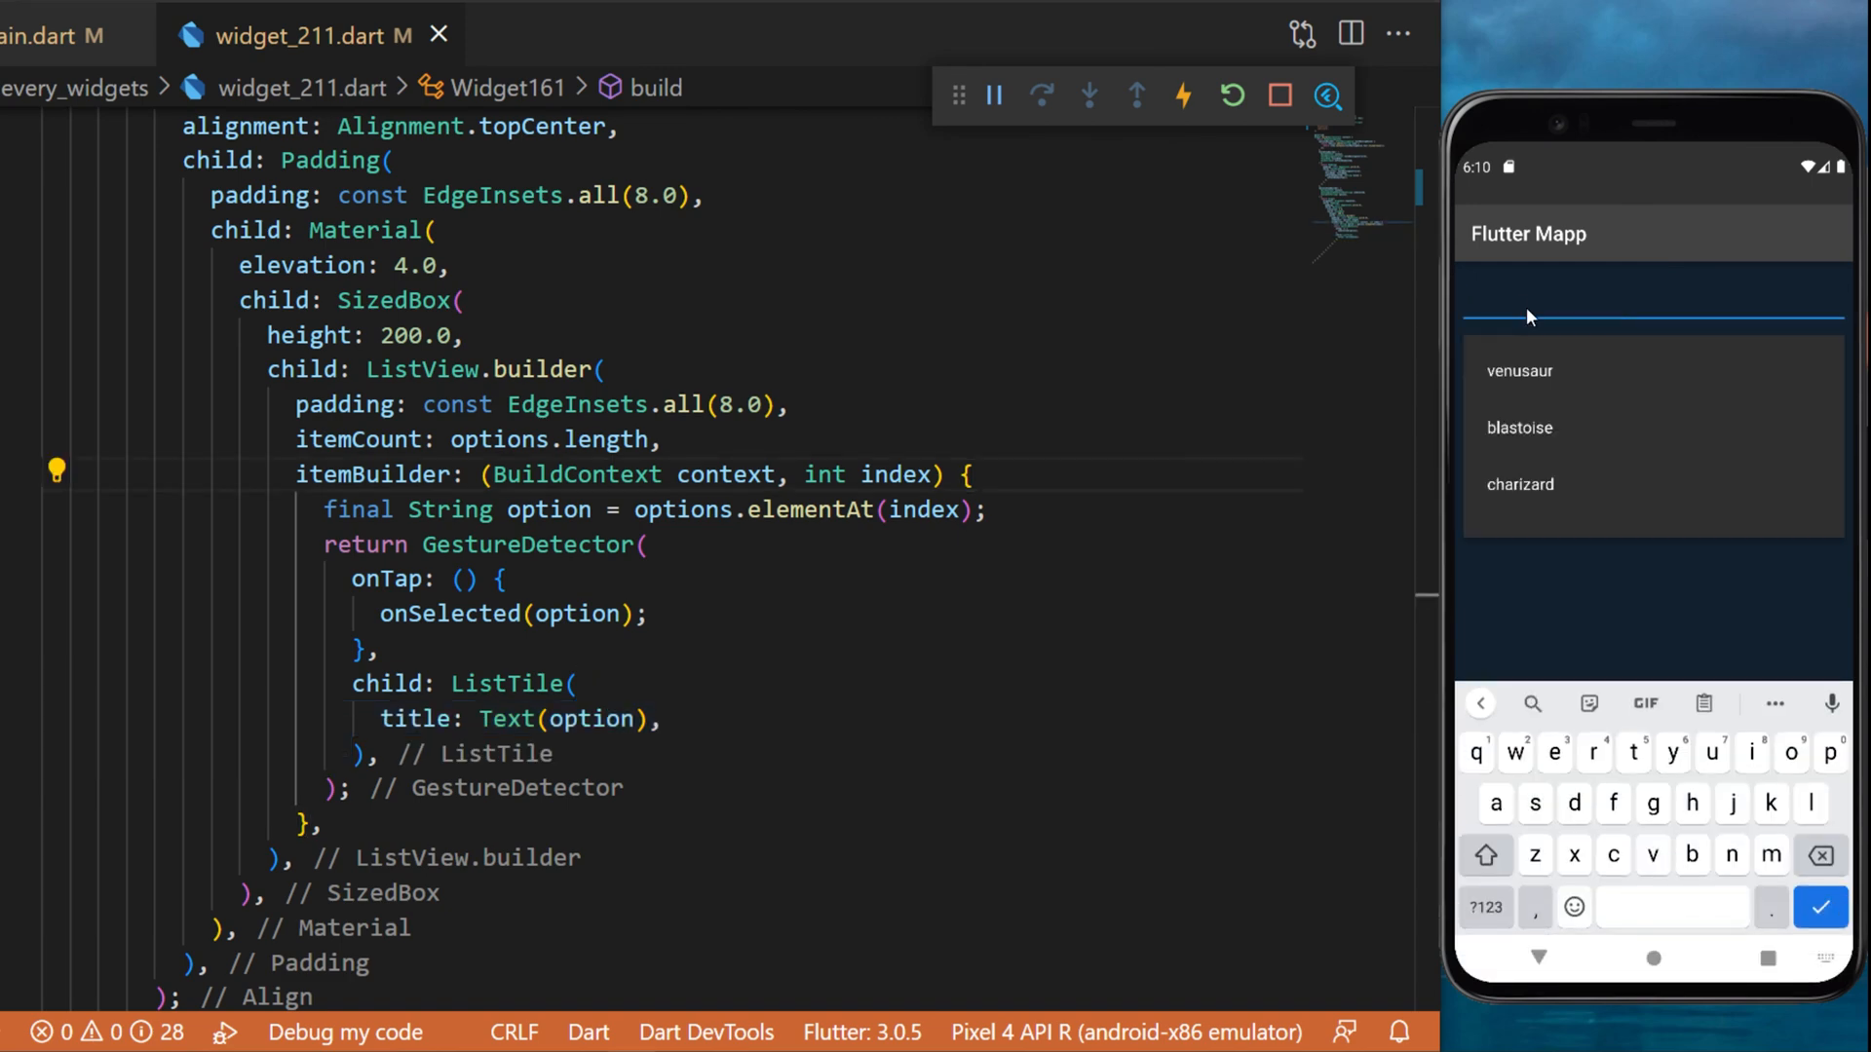
{"action": "type", "text": "ve"}
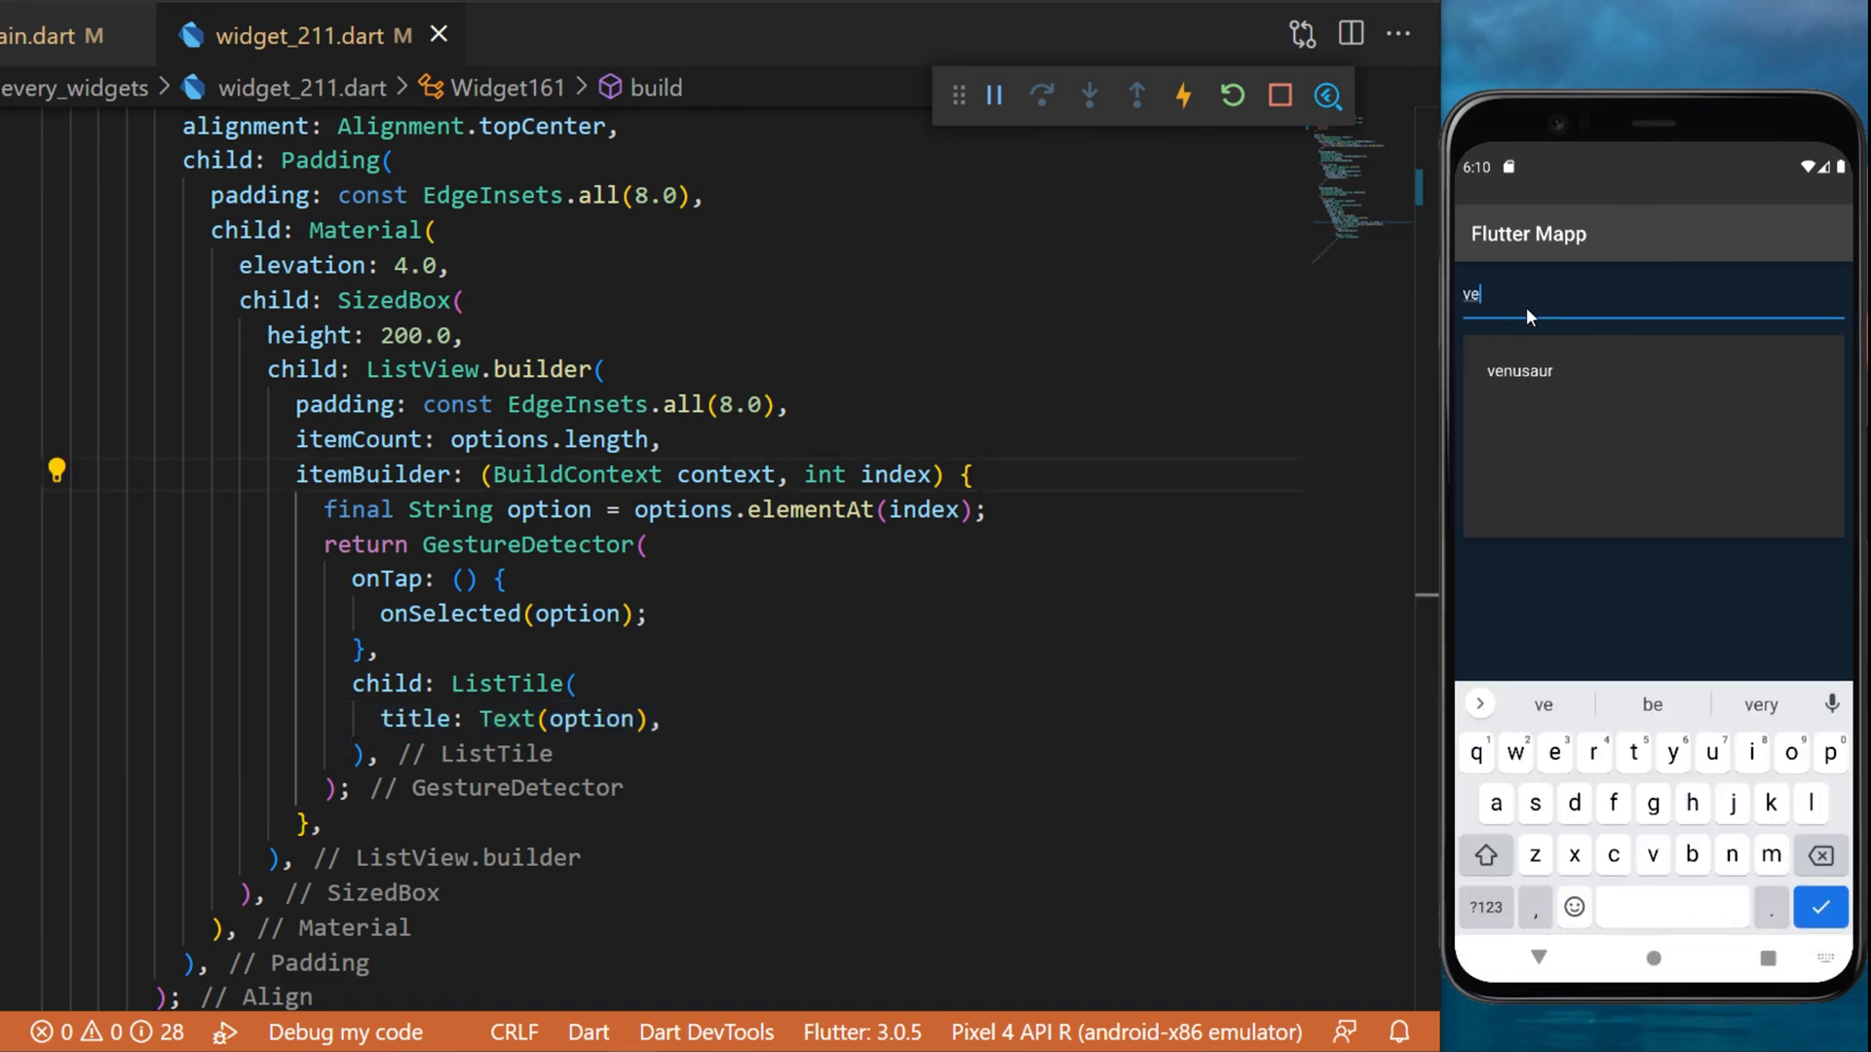